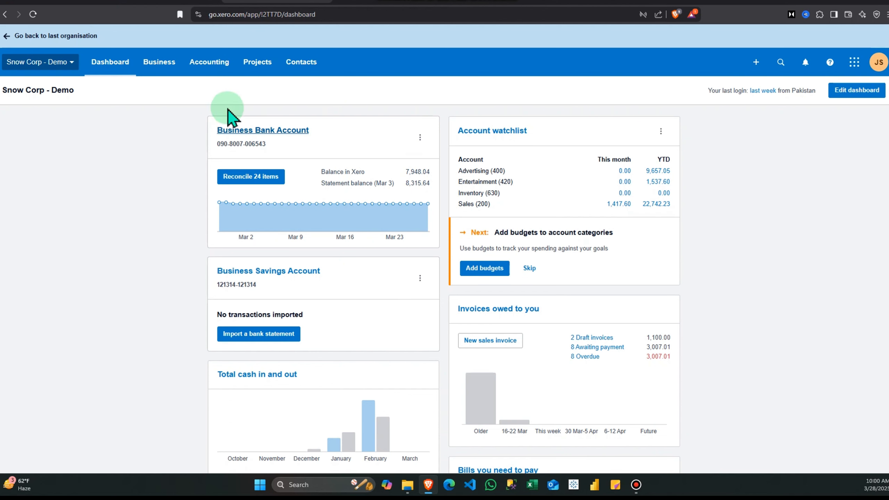
- Open a blank New Repeating Invoice form from the Business > Invoices sales list
left_click(209, 62)
left_click(159, 63)
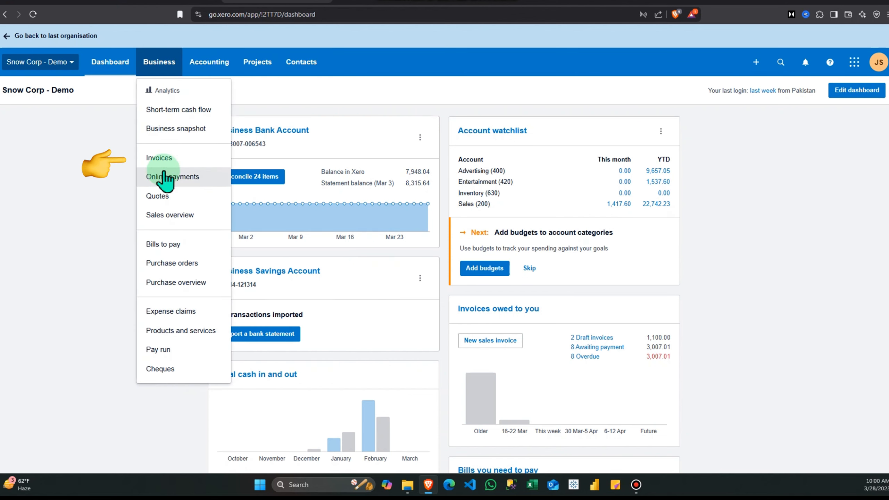
left_click(163, 162)
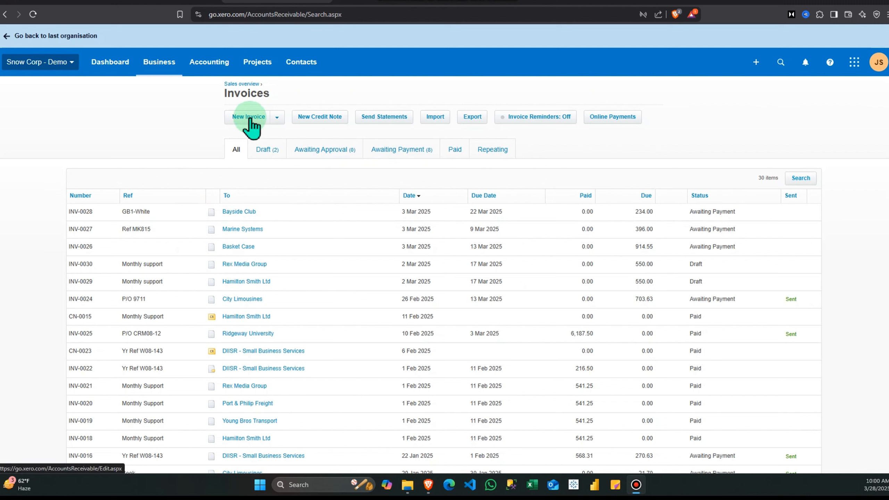
left_click(277, 119)
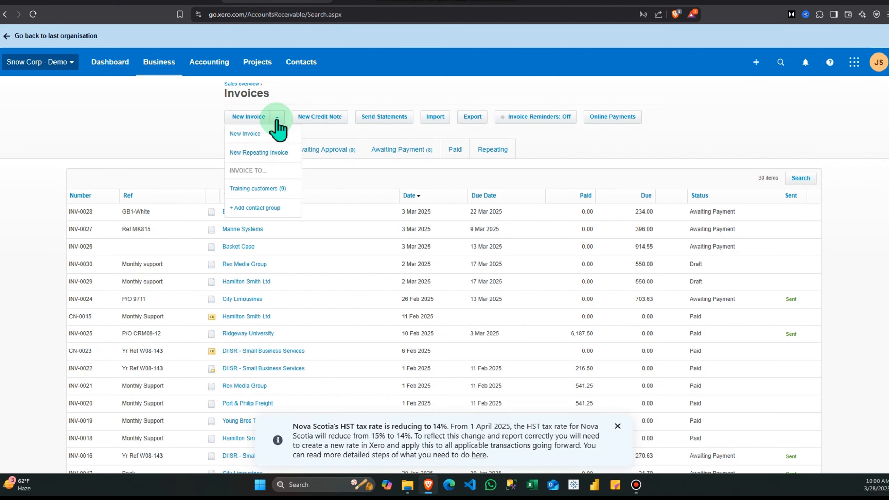
left_click(247, 160)
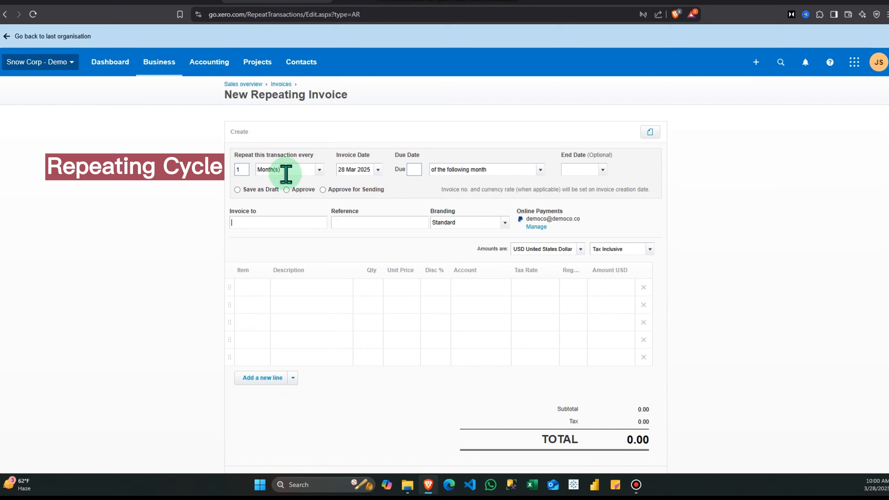
- Keep the monthly repeat, set invoice date 31 Mar 2025, due day 7 of the following month
left_click(320, 170)
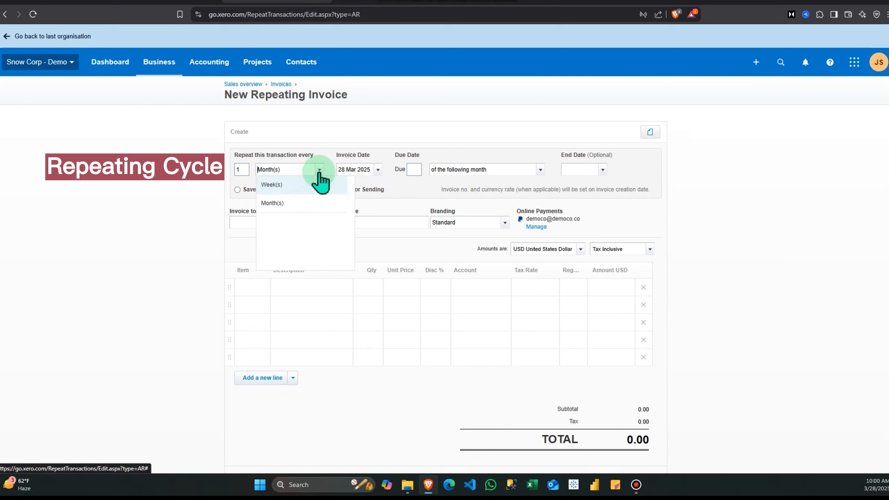
left_click(276, 203)
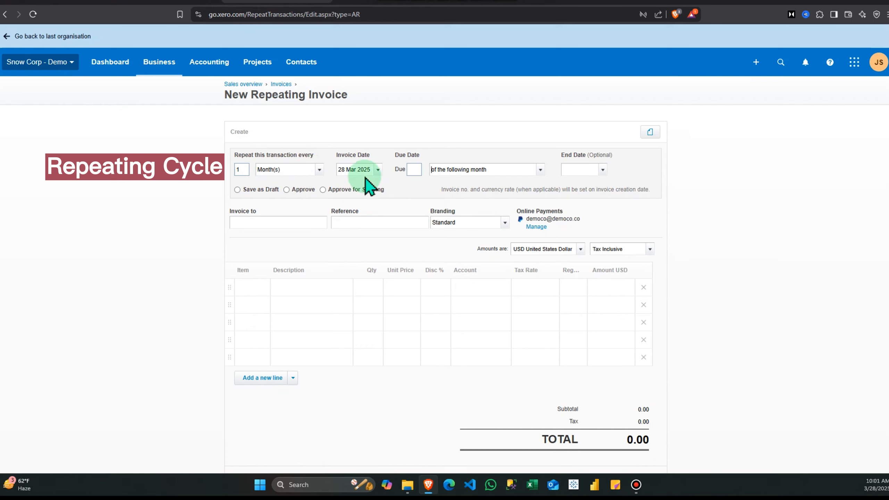
left_click(378, 170)
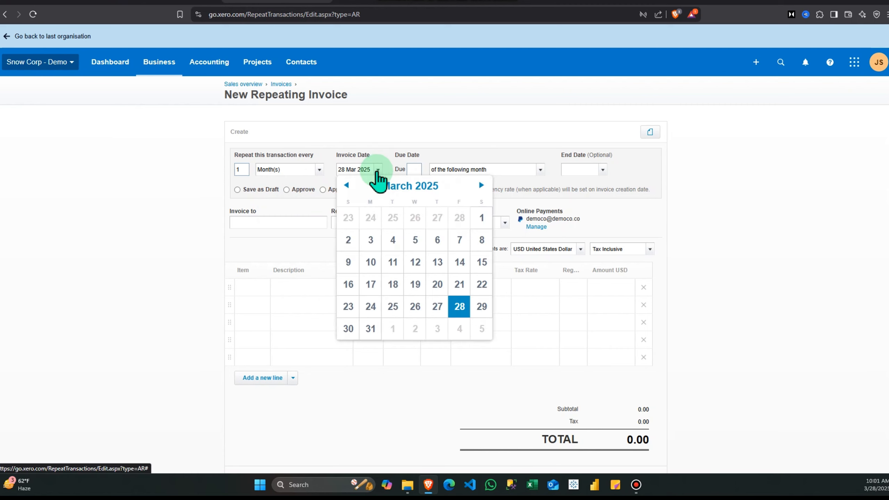
left_click(369, 328)
left_click(412, 170)
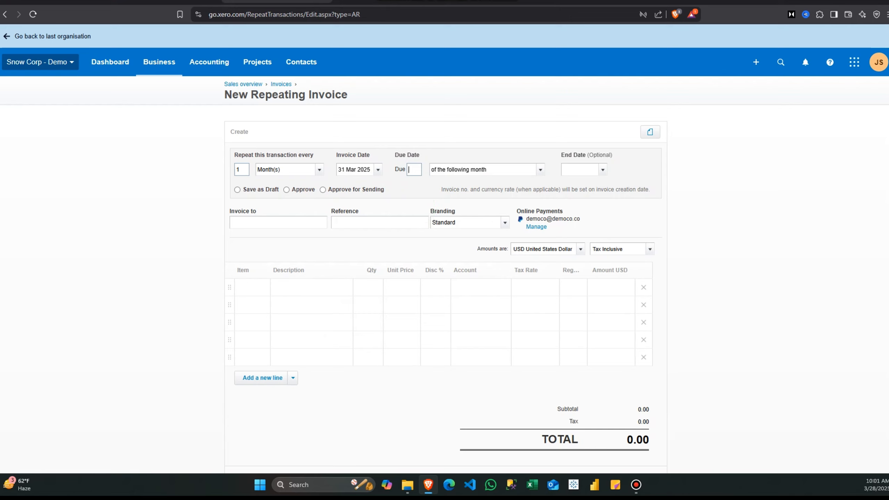
type("7")
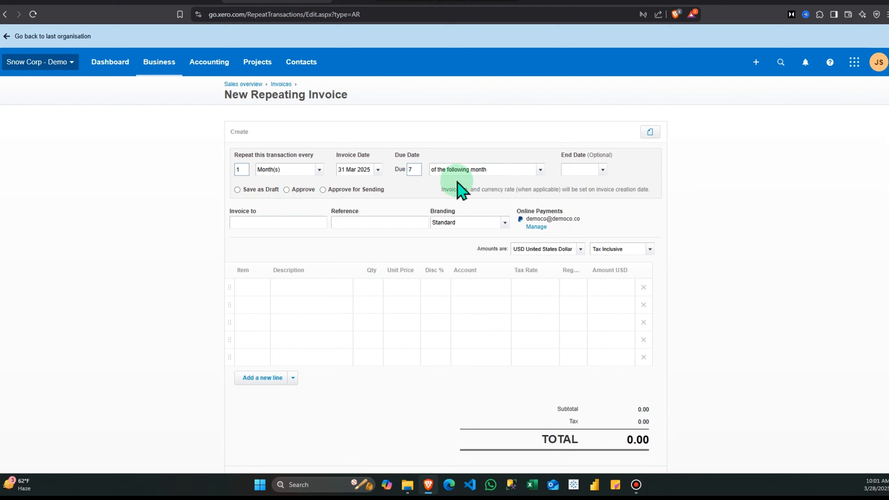
left_click(541, 170)
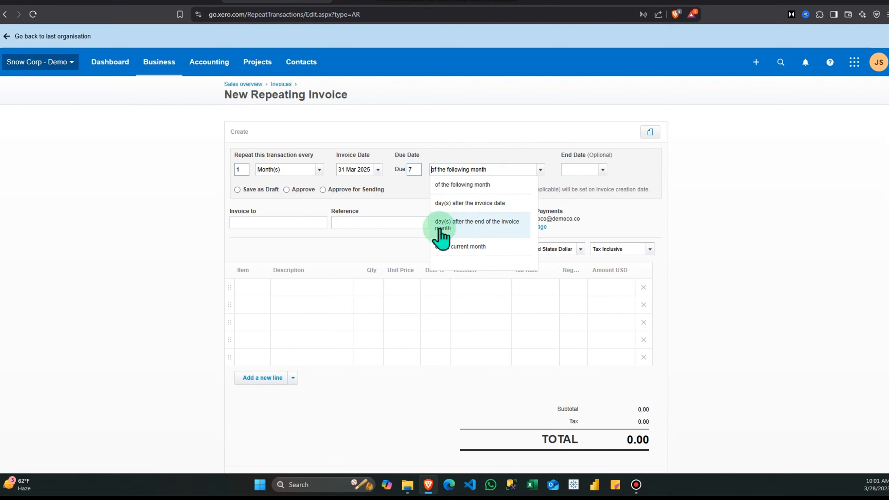
left_click(469, 139)
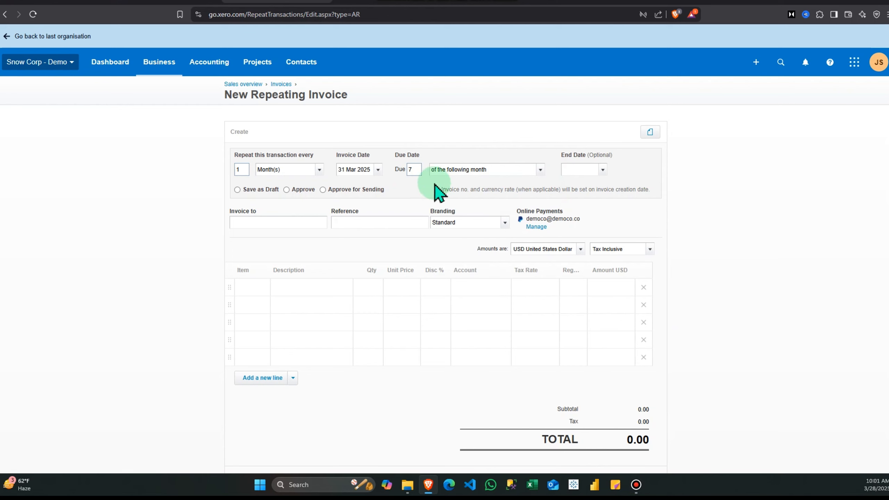
left_click(602, 170)
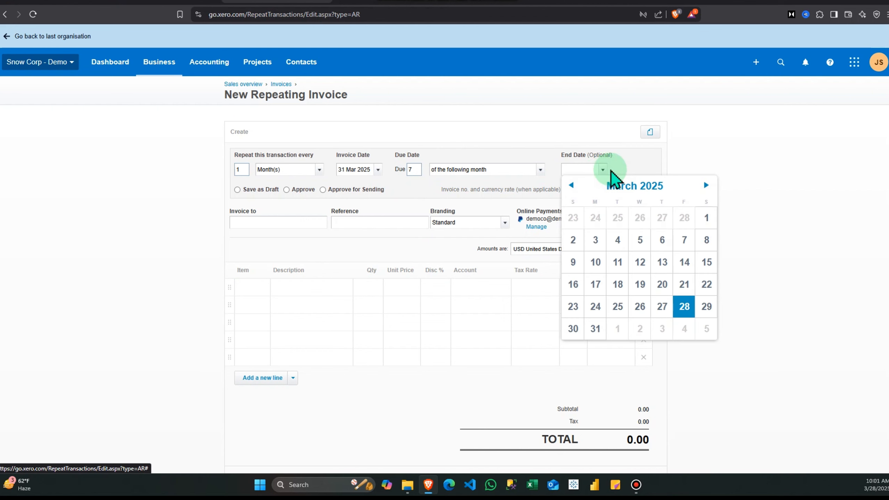
left_click(669, 155)
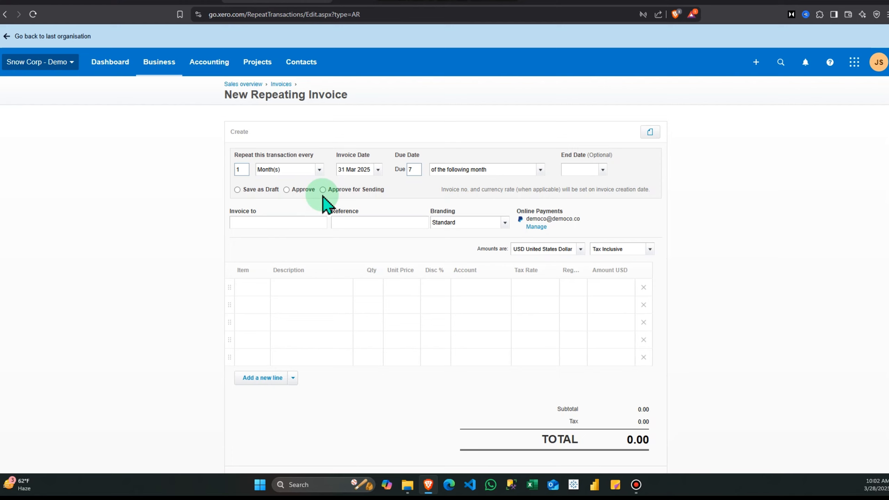
left_click(269, 221)
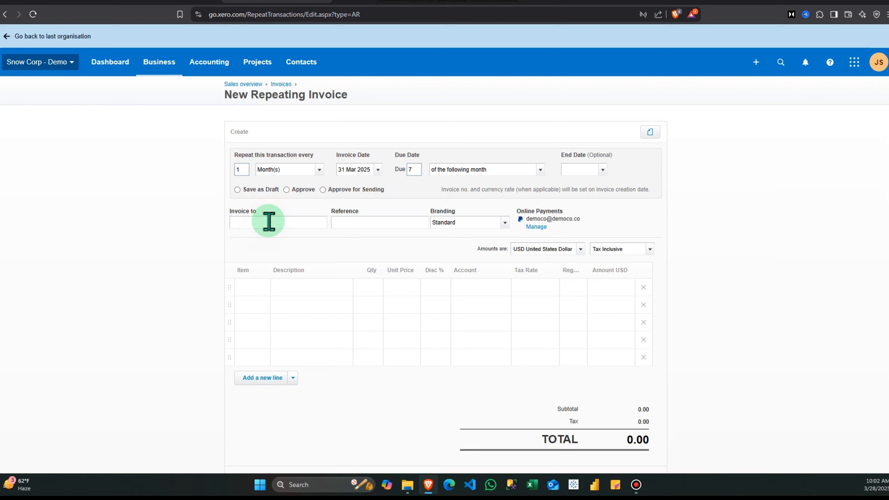
- Set customer Abby & Wells, reference MARCH0CON, and keep the Standard branding theme
type("AK")
key("BackSpace")
left_click(273, 240)
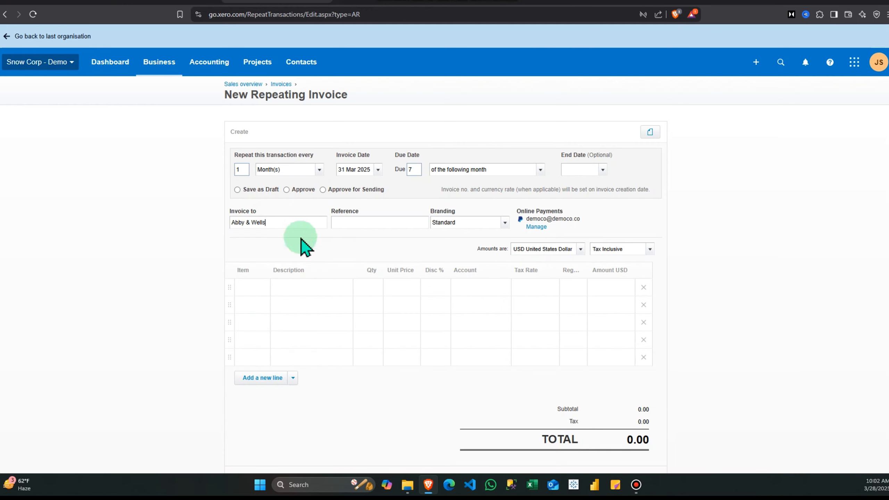
left_click(367, 220)
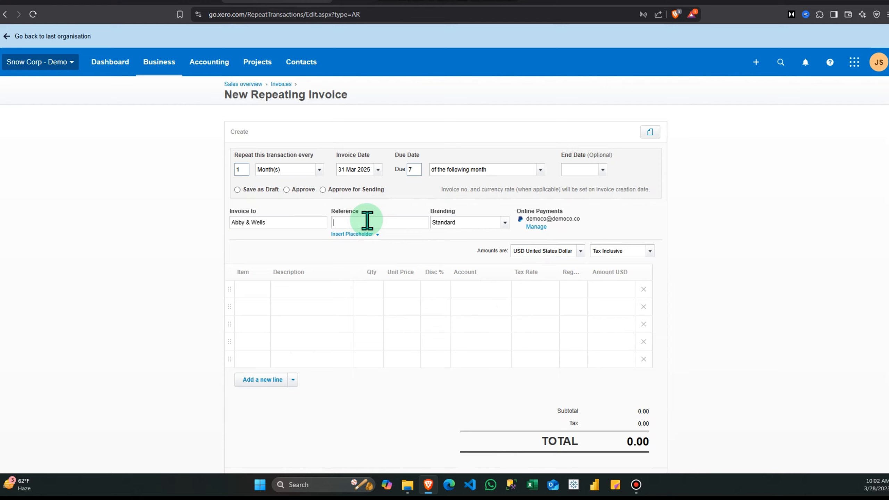
type("MARCH0CON")
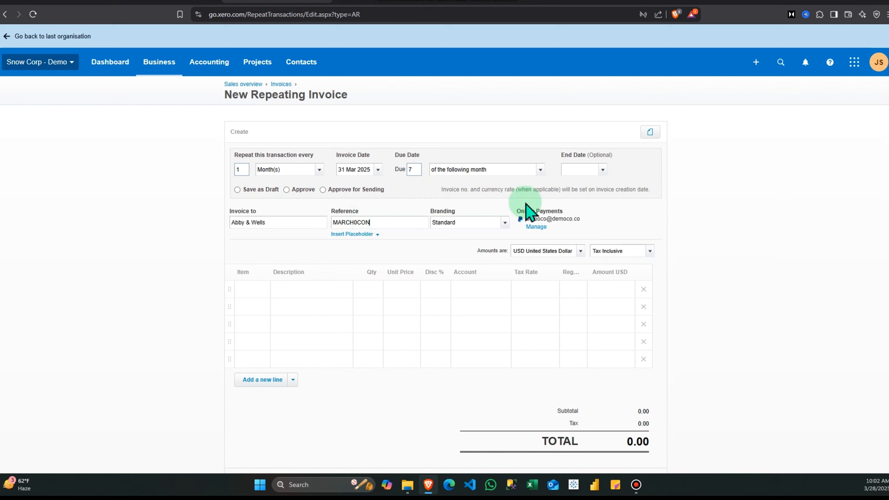
left_click(505, 222)
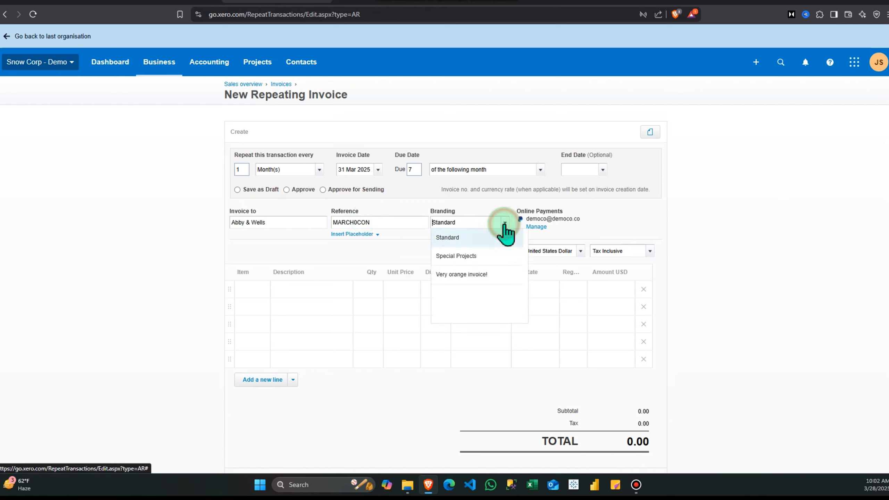
left_click(505, 224)
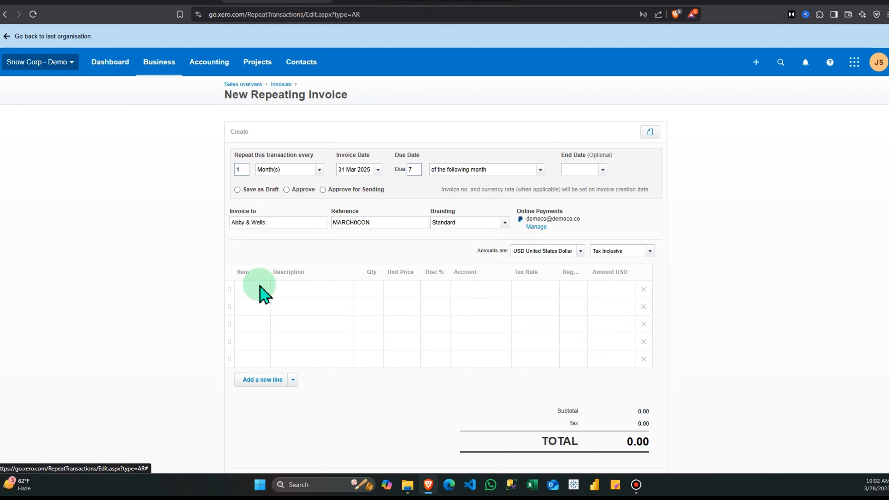
- Add a GB1-White golf balls line at quantity 10, totalling 56.00
left_click(248, 289)
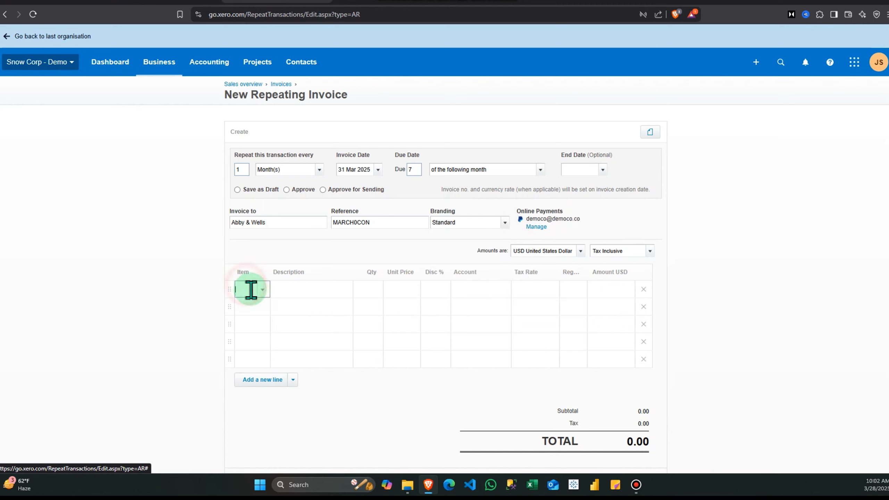
type("1")
left_click(285, 309)
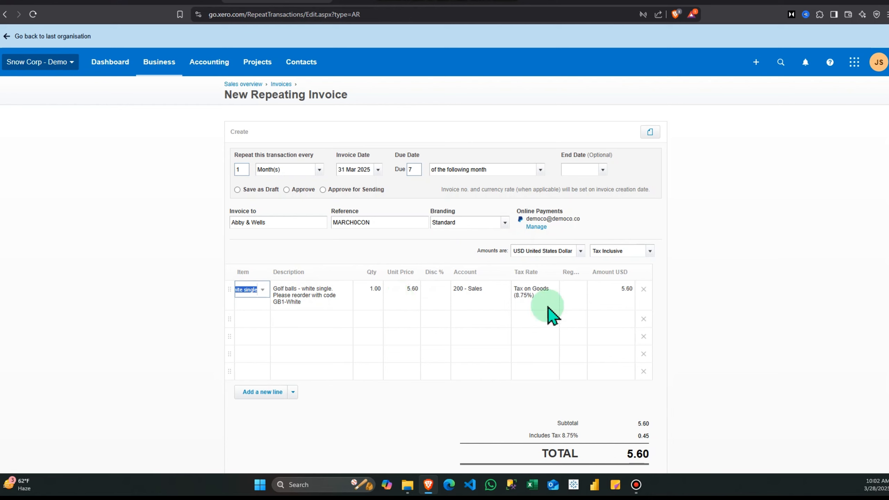
left_click(373, 292)
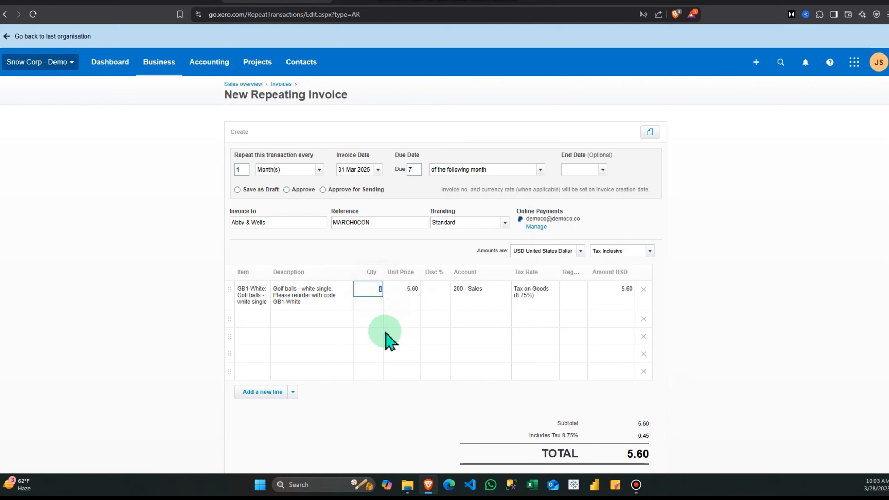
type("10")
left_click(763, 279)
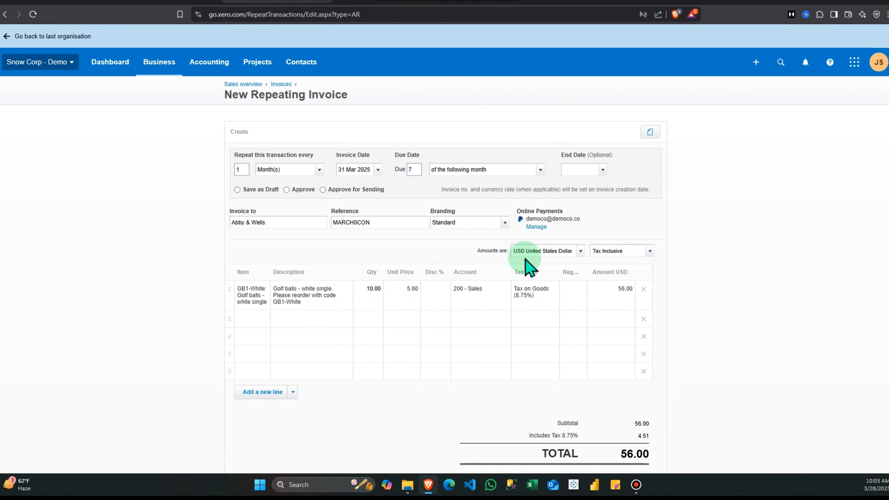
scroll(529, 266, "down", 3)
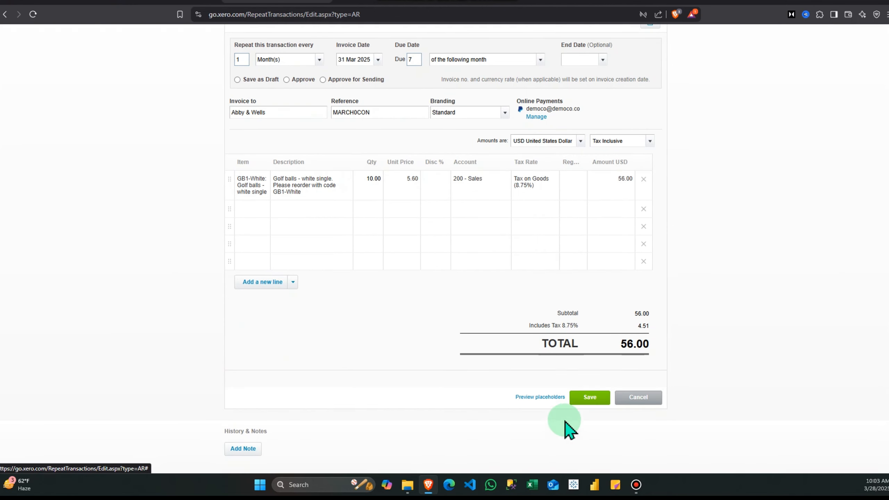
- Save the repeating invoice with the Approve for Sending option selected
left_click(591, 399)
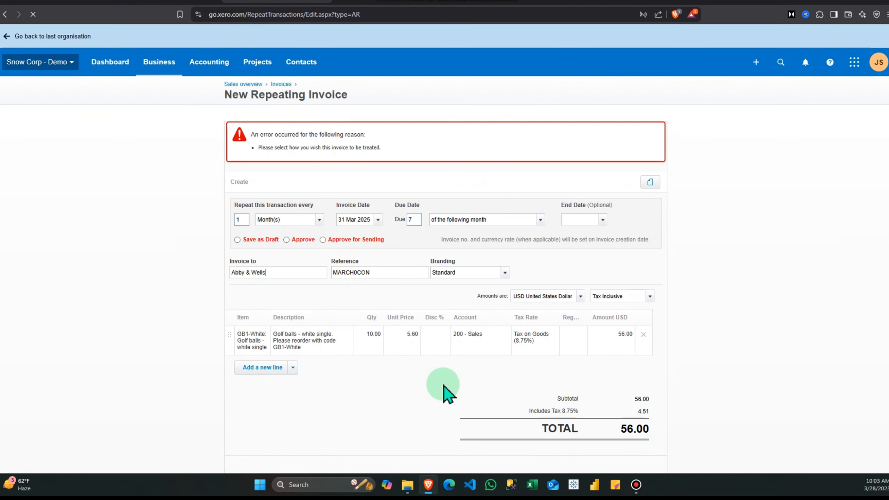
left_click(322, 240)
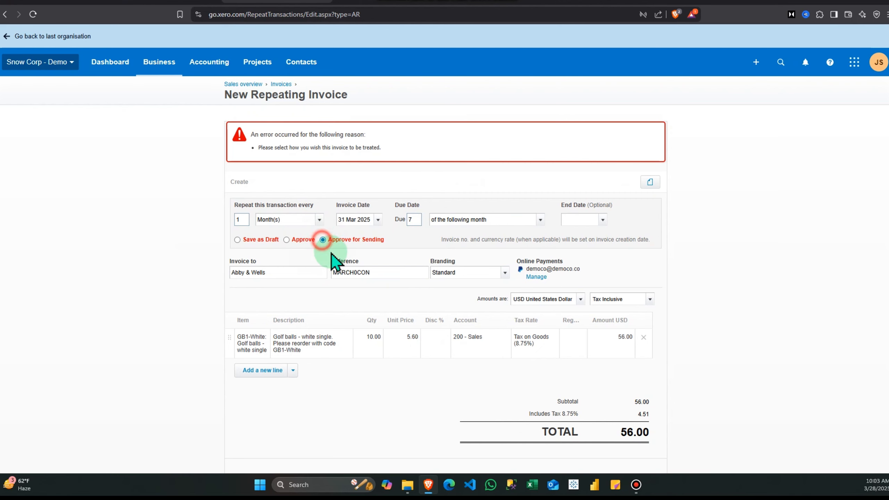
scroll(455, 333, "down", 2)
left_click(590, 398)
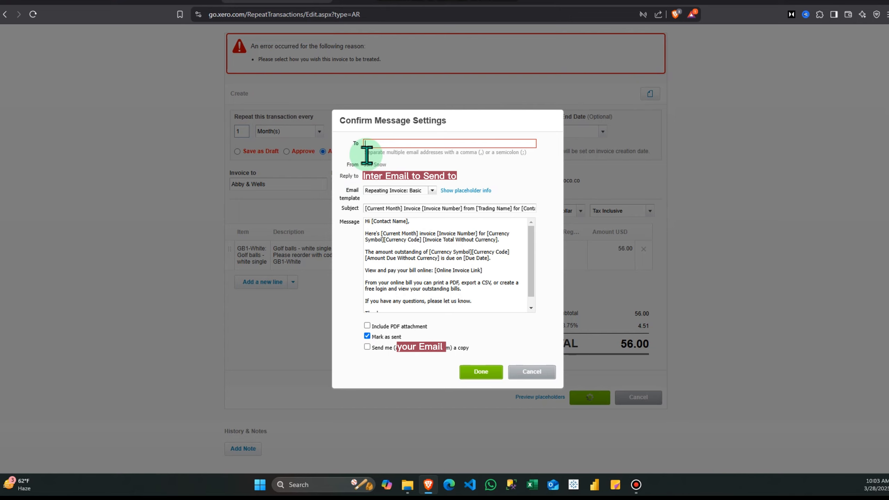
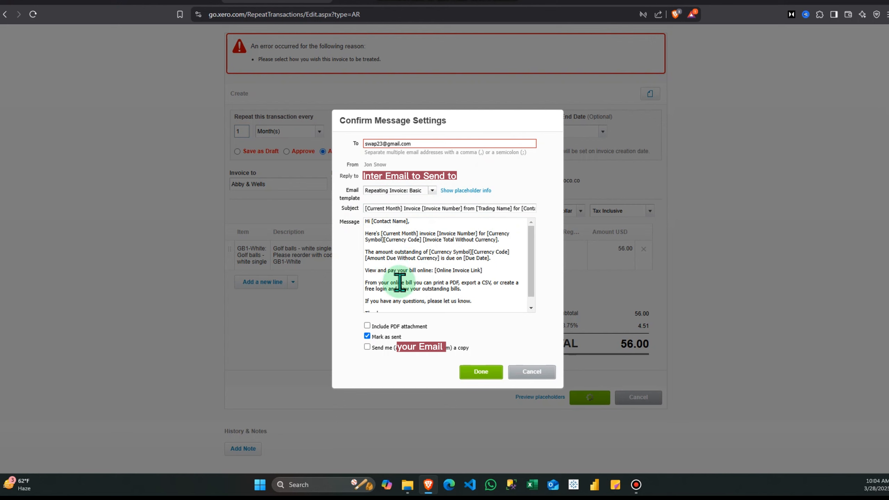
- Enter the recipient's e-mail address in the message settings and finish saving
scroll(398, 281, "down", 1)
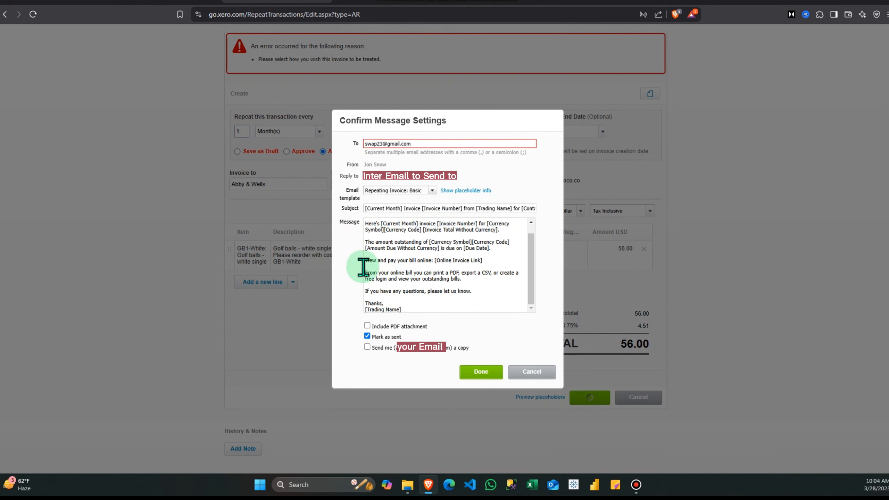
left_click(473, 373)
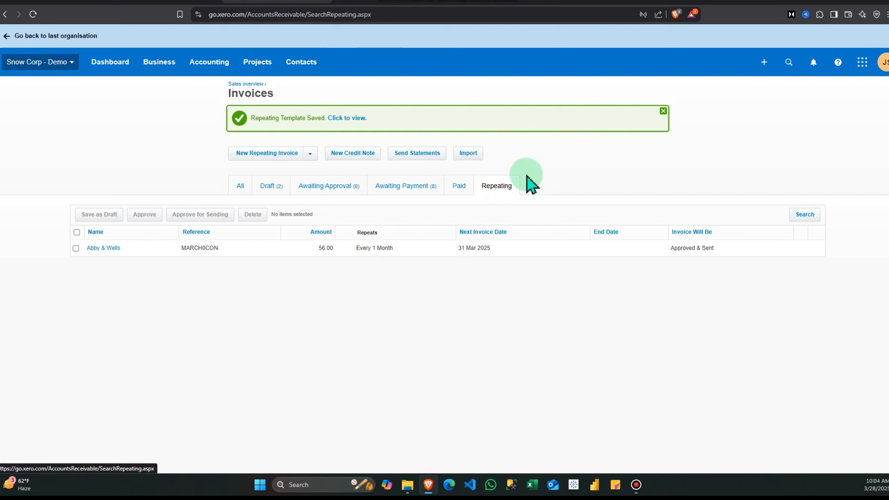
- Return to the Repeating invoices list via the Dashboard and Sales overview
left_click(105, 65)
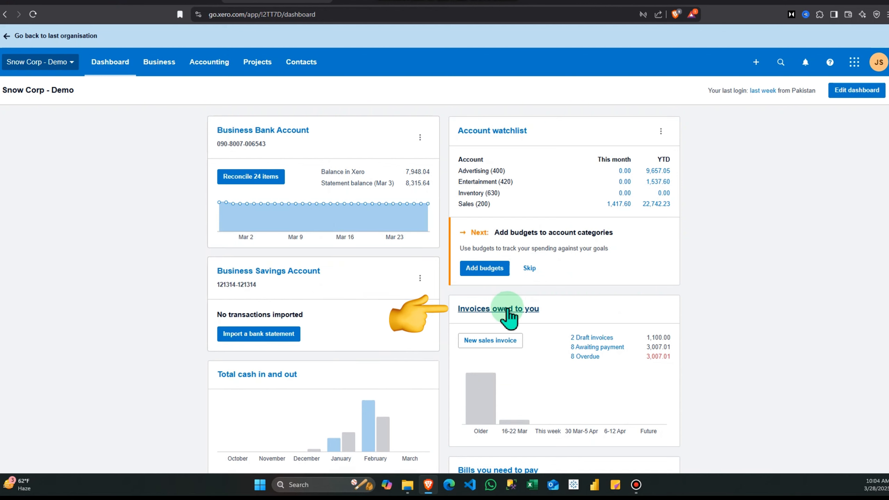
left_click(500, 310)
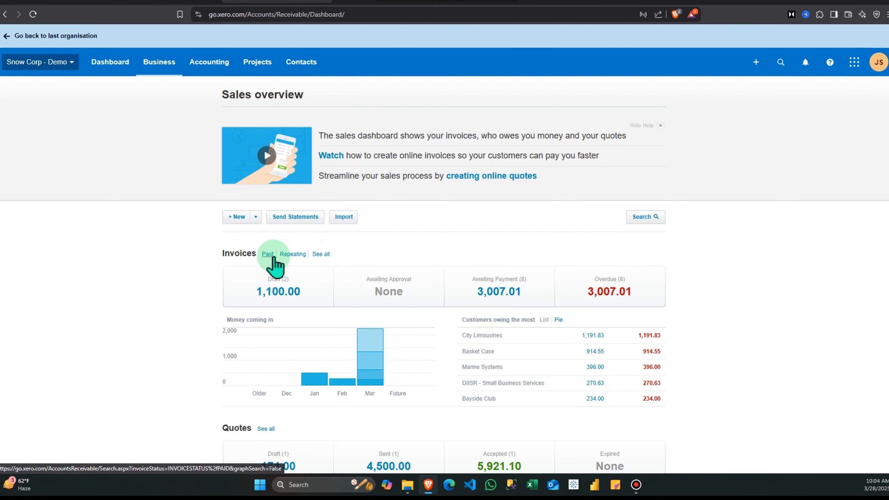
left_click(294, 254)
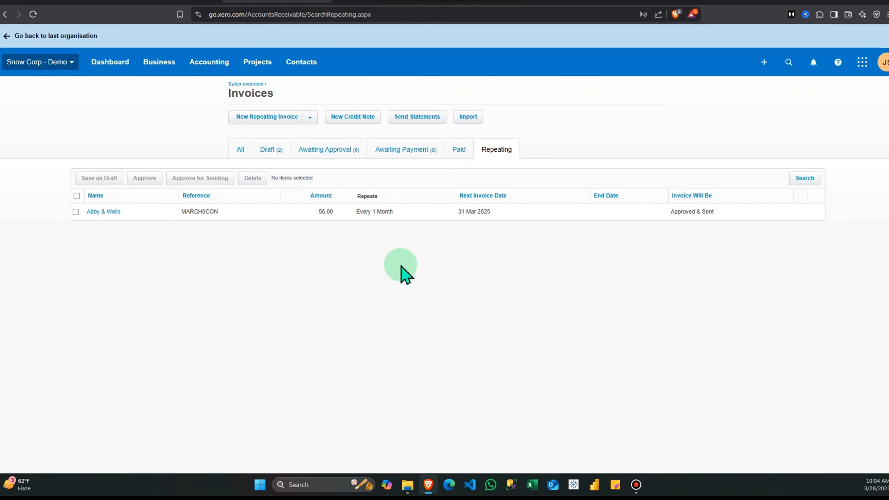
- Open the Abby & Wells repeating invoice and expand its History & Notes
left_click(103, 211)
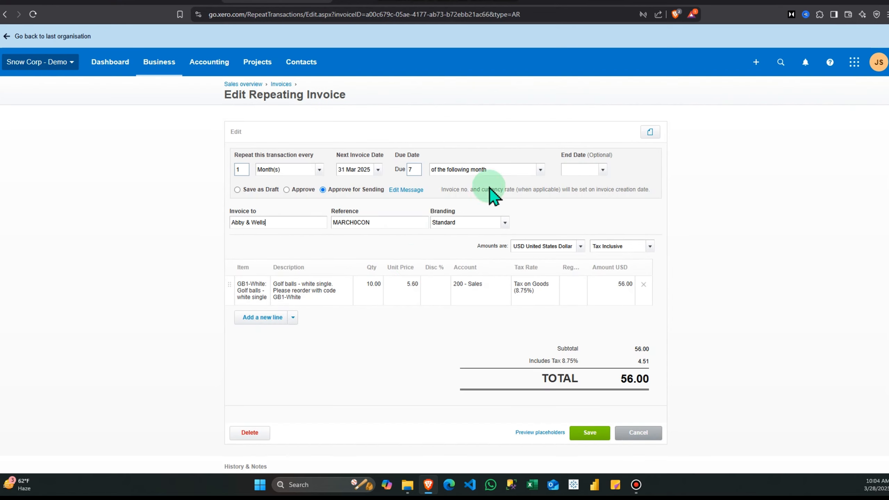
scroll(497, 319, "down", 2)
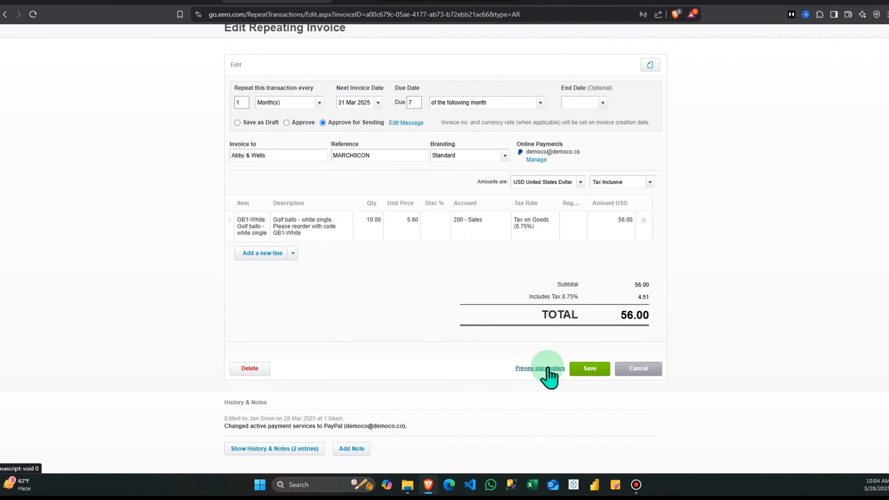
left_click(285, 454)
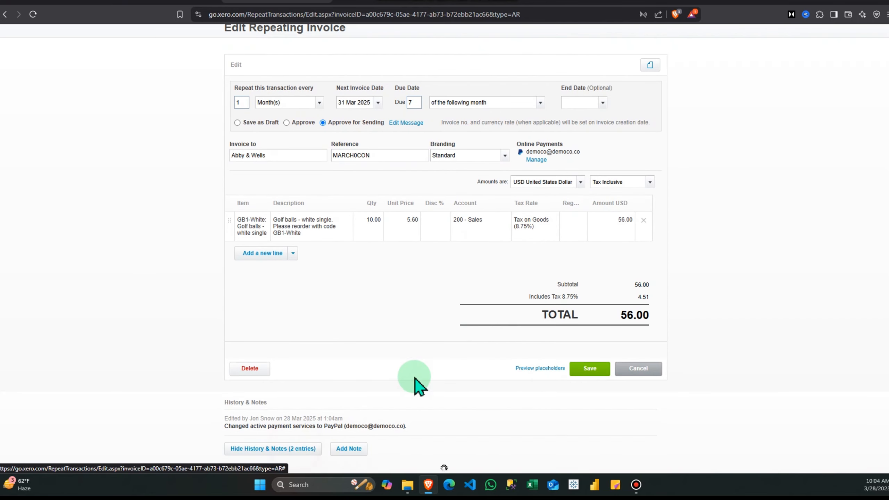
scroll(416, 383, "down", 2)
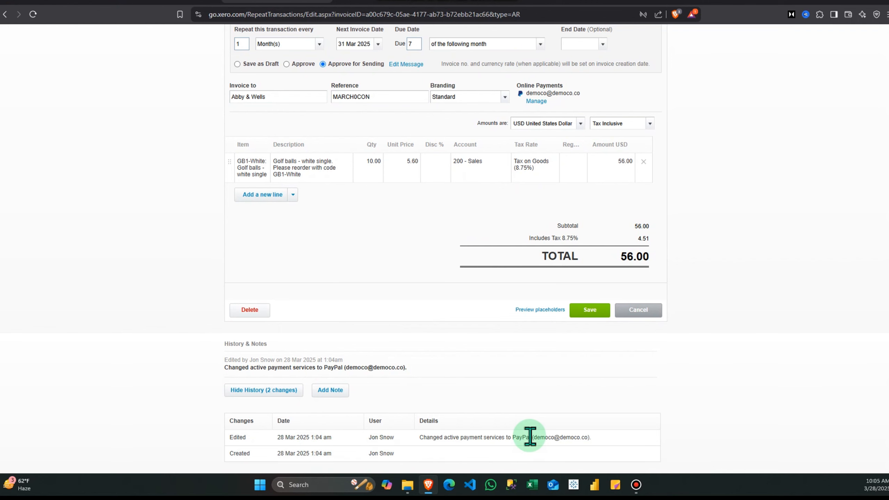
scroll(423, 379, "up", 4)
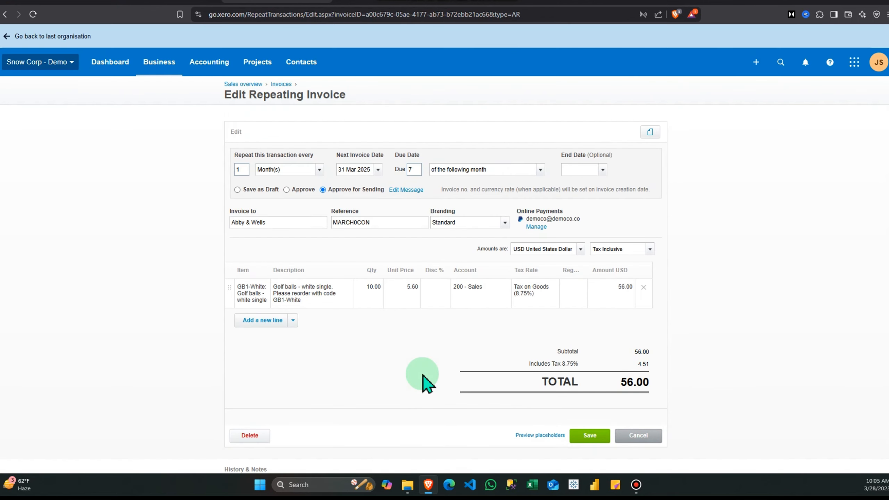